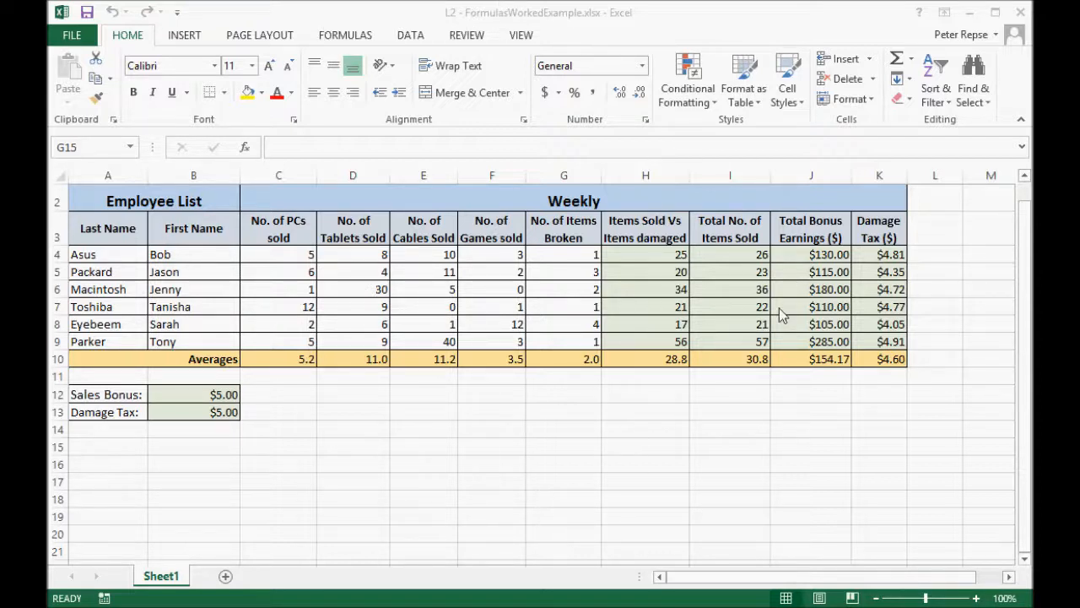
left_click(564, 447)
scroll(656, 429, "up", 1)
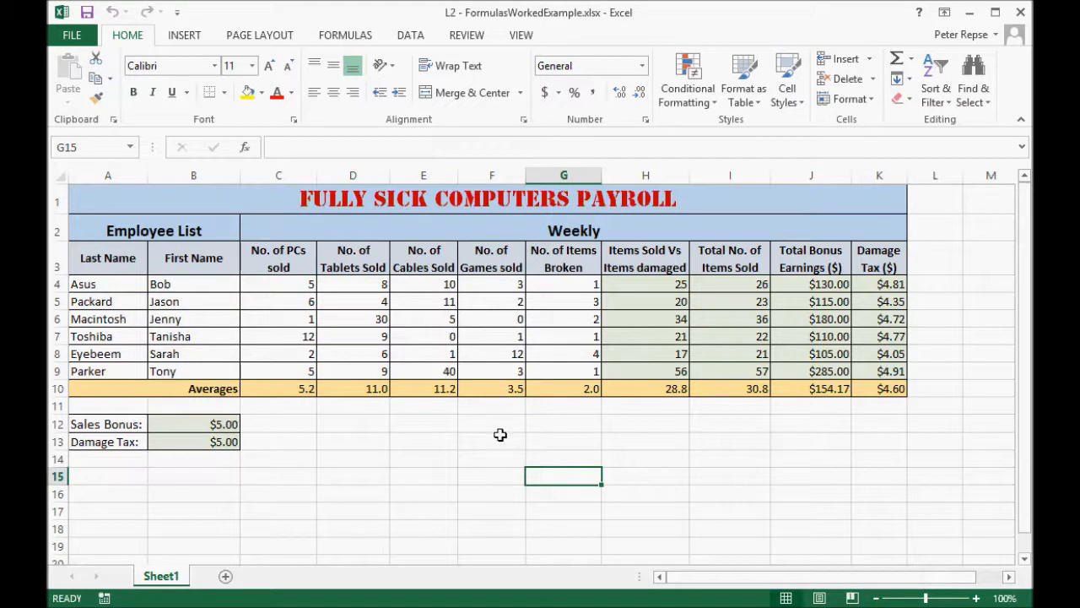
left_click(497, 438)
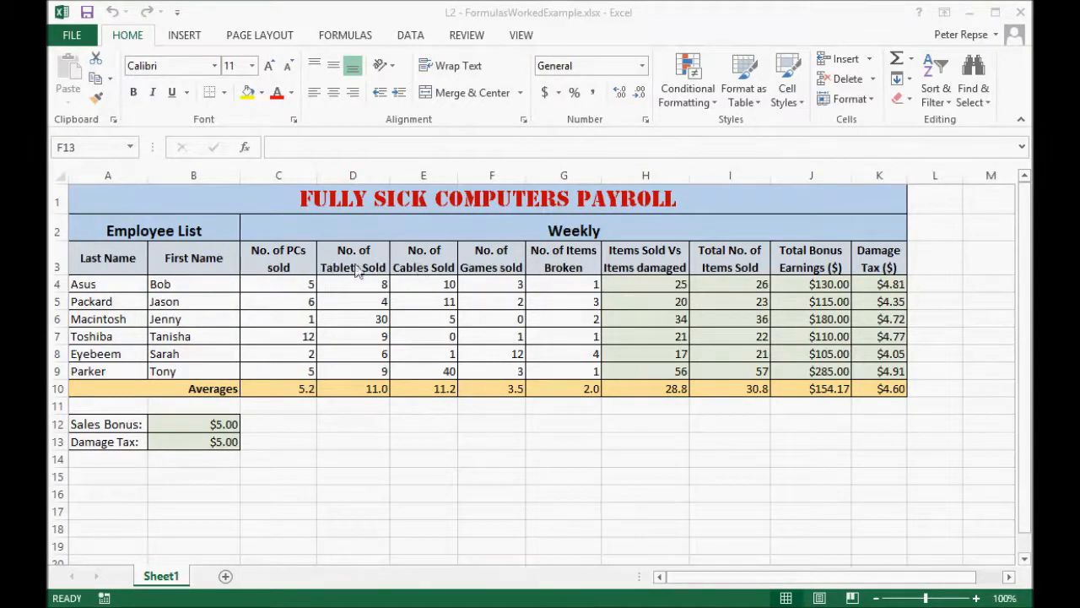
left_click(255, 271)
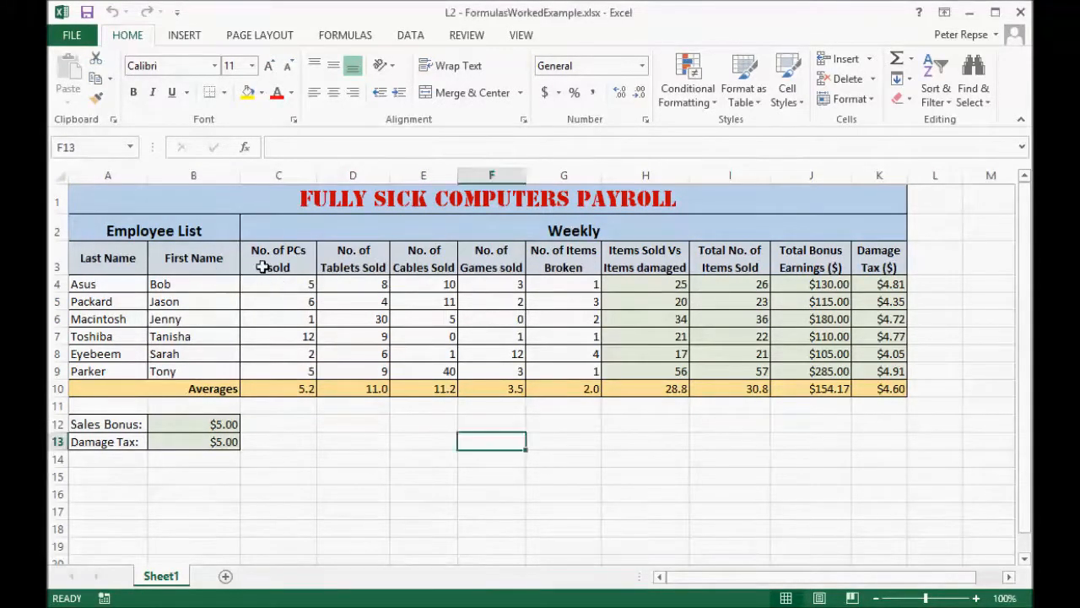
Step: Insert a 2-D clustered column chart from the First Name through No. of Games sold data in B3:F9
left_click_drag(127, 261, 330, 340)
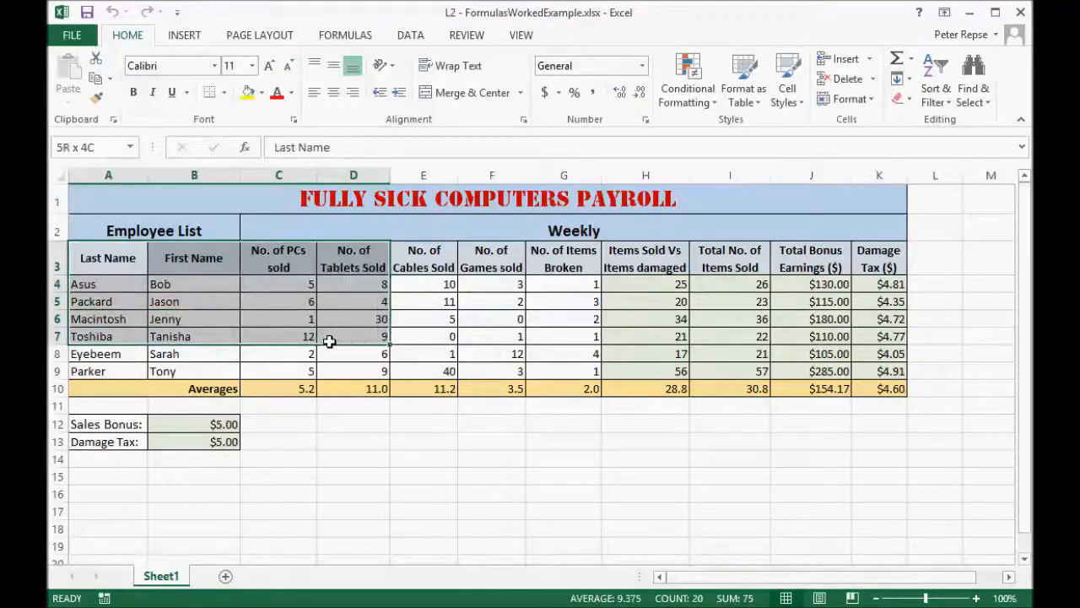
left_click_drag(213, 255, 479, 368)
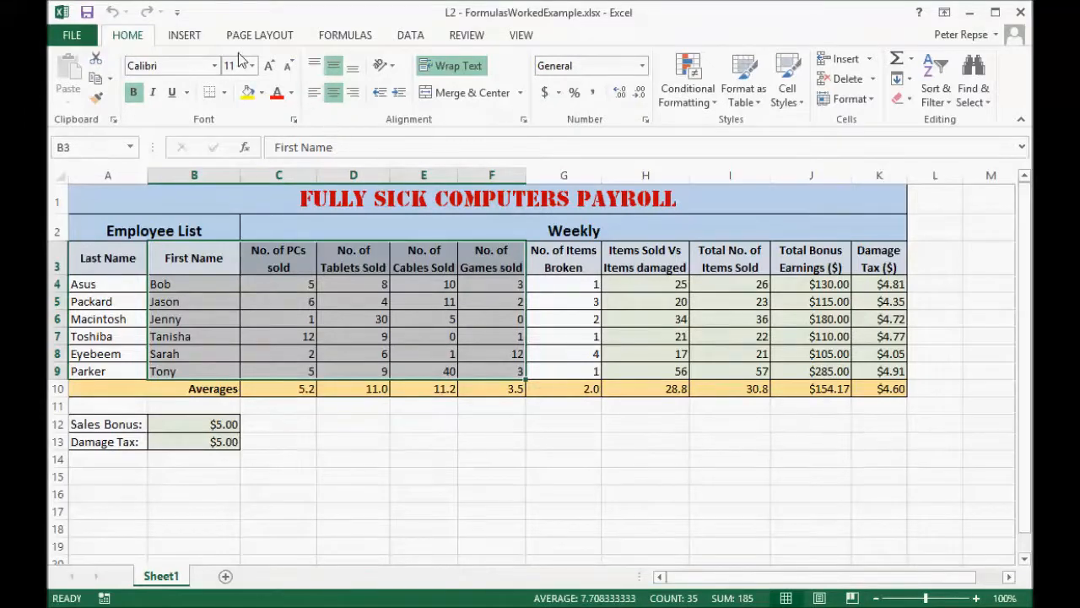
left_click(185, 36)
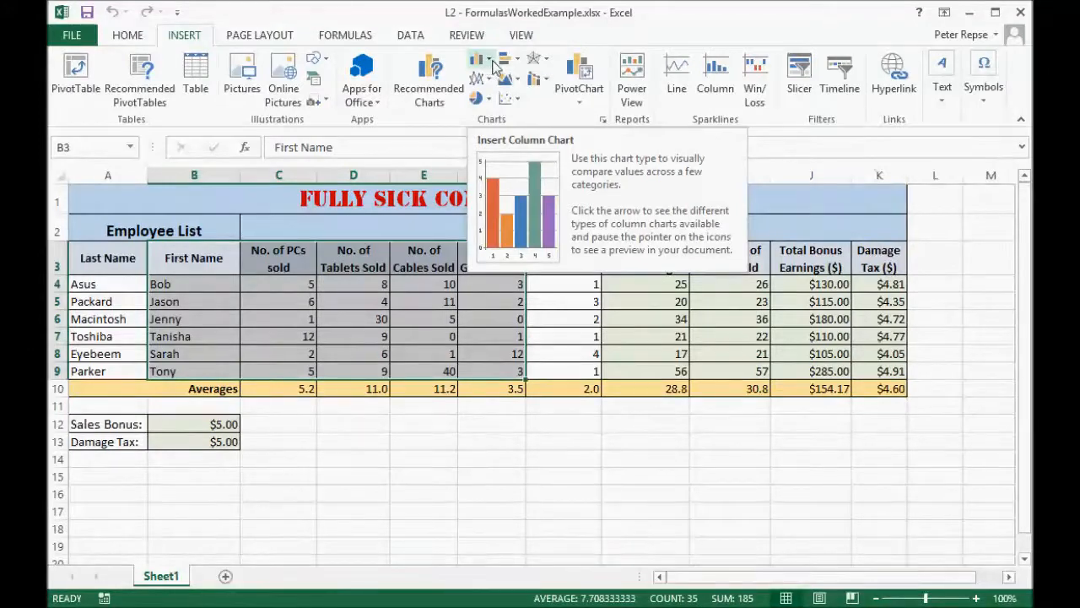
left_click(497, 69)
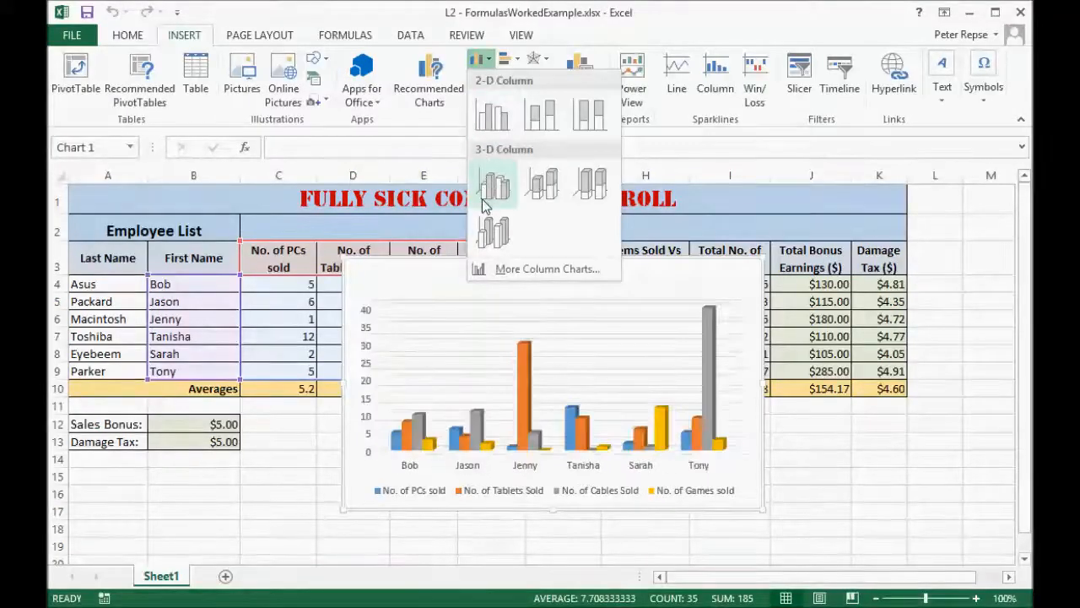
left_click(502, 122)
Step: Move the chart into the empty area below the Damage Tax row, spanning columns A to F from row 14
left_click_drag(642, 282, 639, 326)
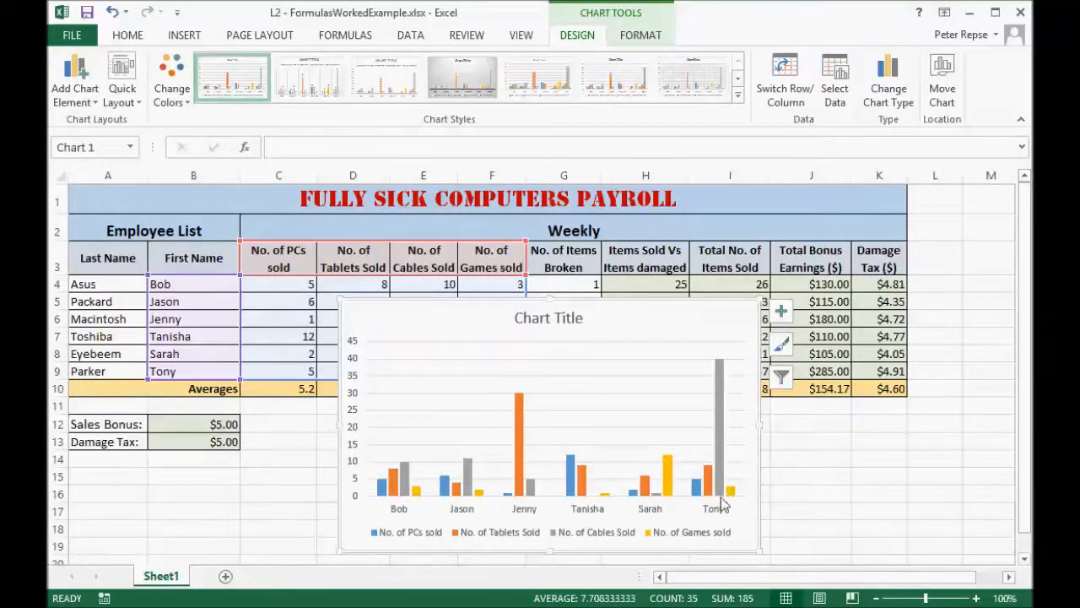
mouse_move(720, 463)
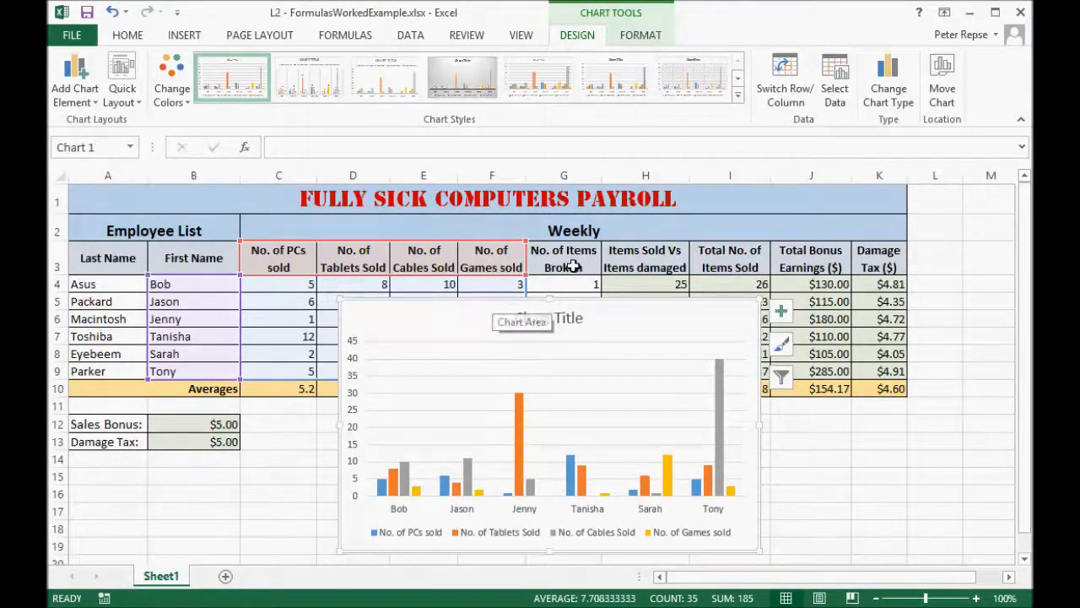
left_click_drag(1025, 242, 1024, 260)
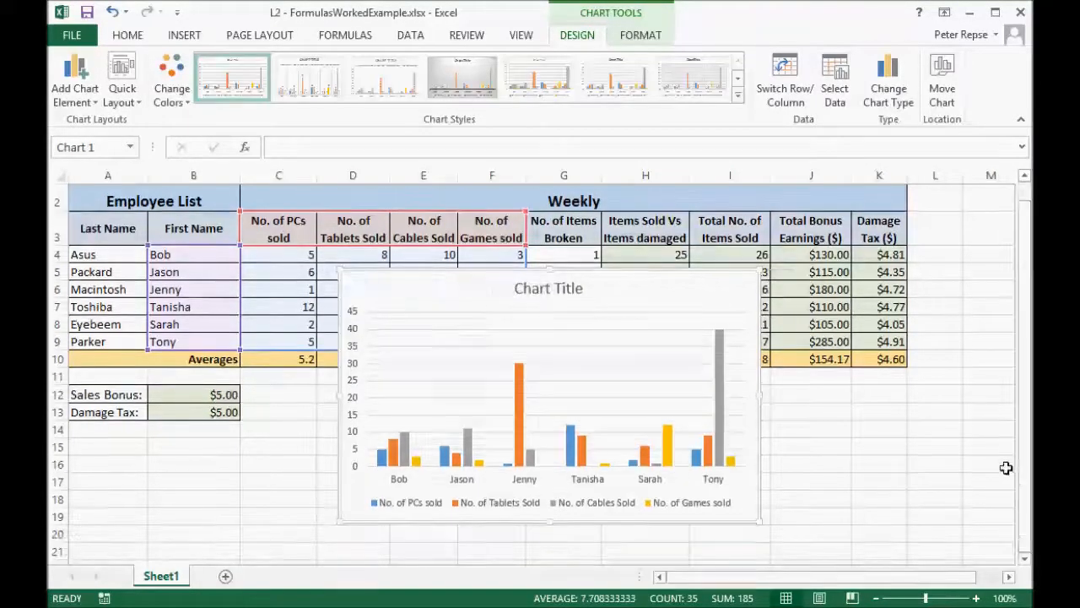
scroll(988, 538, "down", 2)
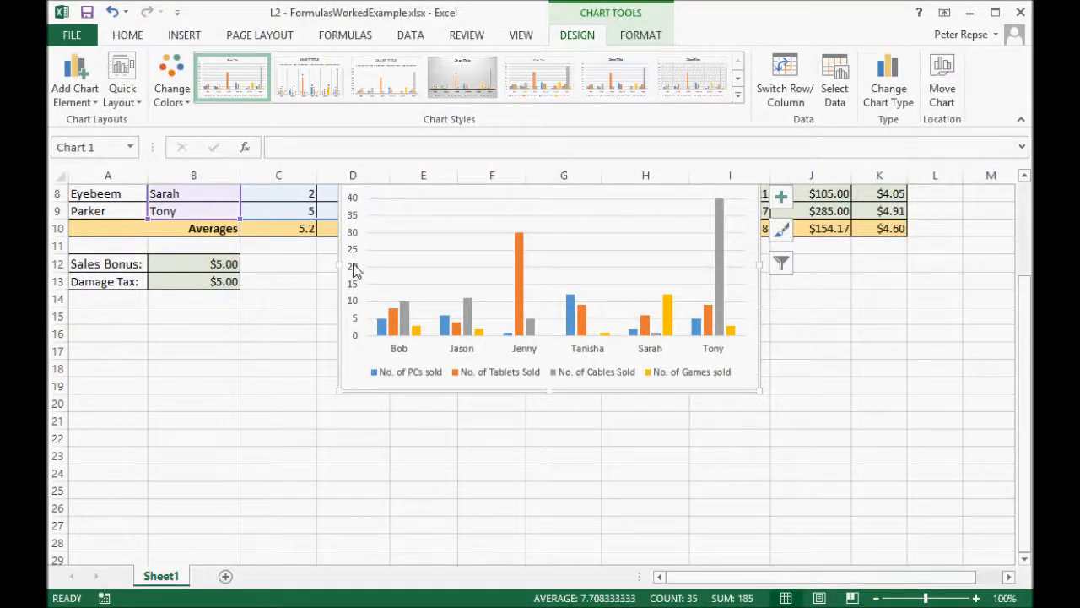
scroll(548, 337, "up", 1)
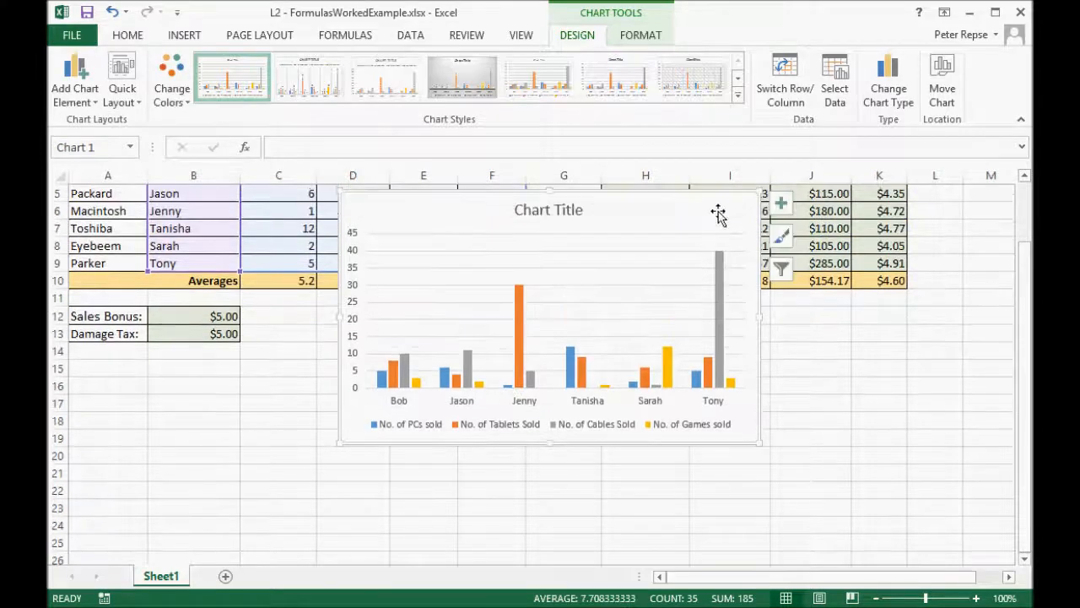
left_click_drag(384, 211, 121, 364)
scroll(193, 334, "down", 2)
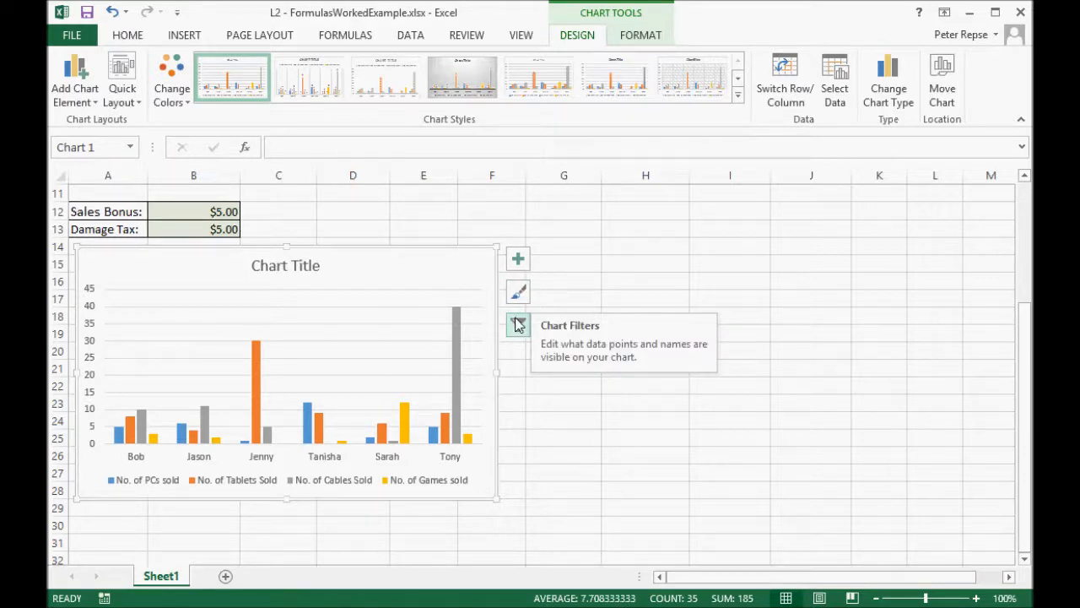
Step: Replace the chart's placeholder title with "Employees Sales (Items)"
double_click(295, 265)
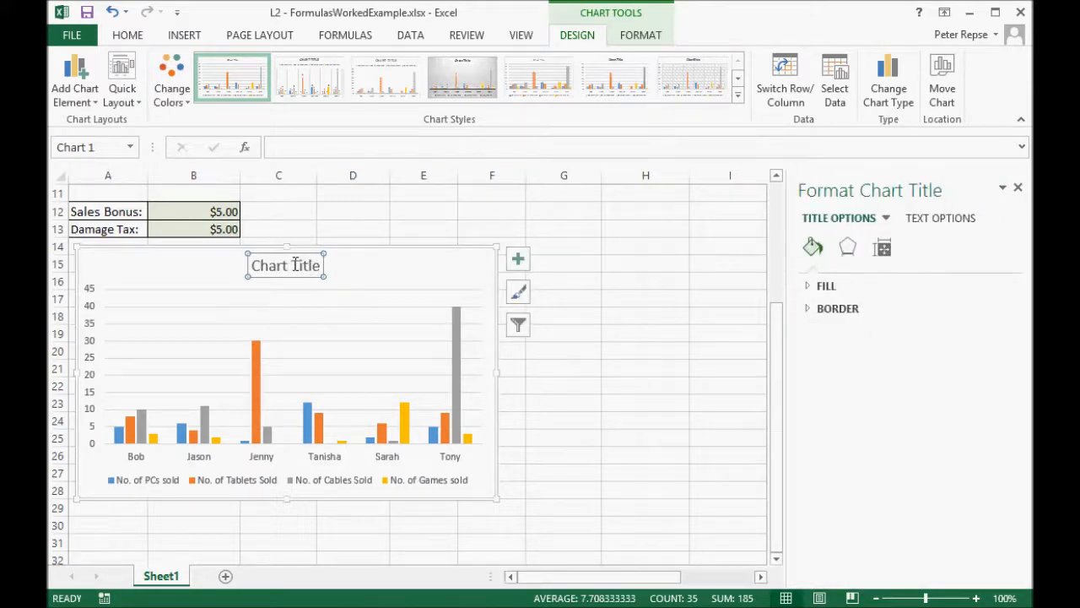
left_click(296, 265)
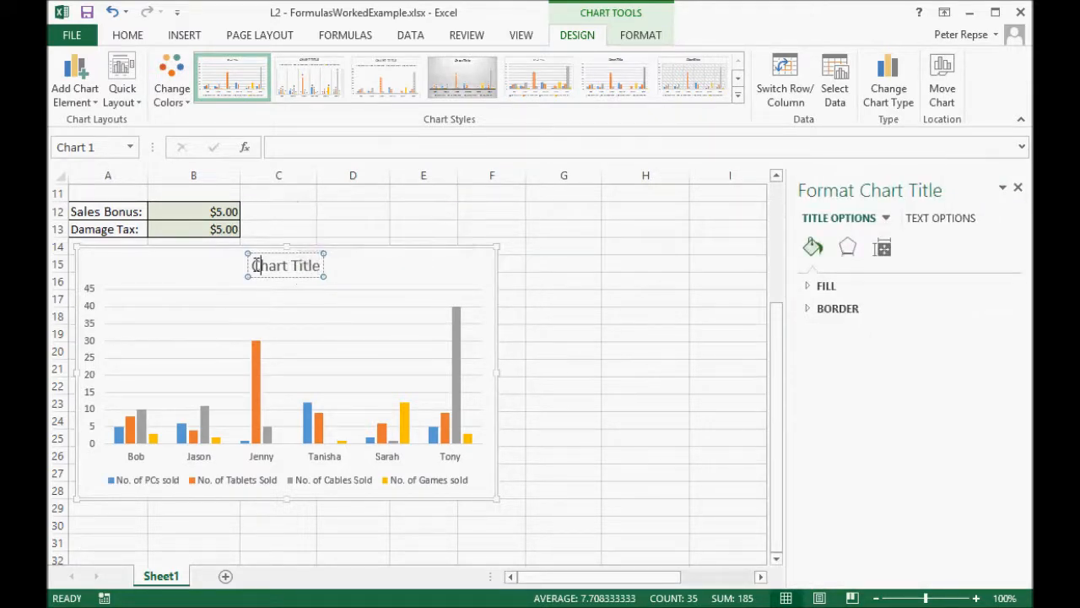
left_click_drag(255, 265, 338, 266)
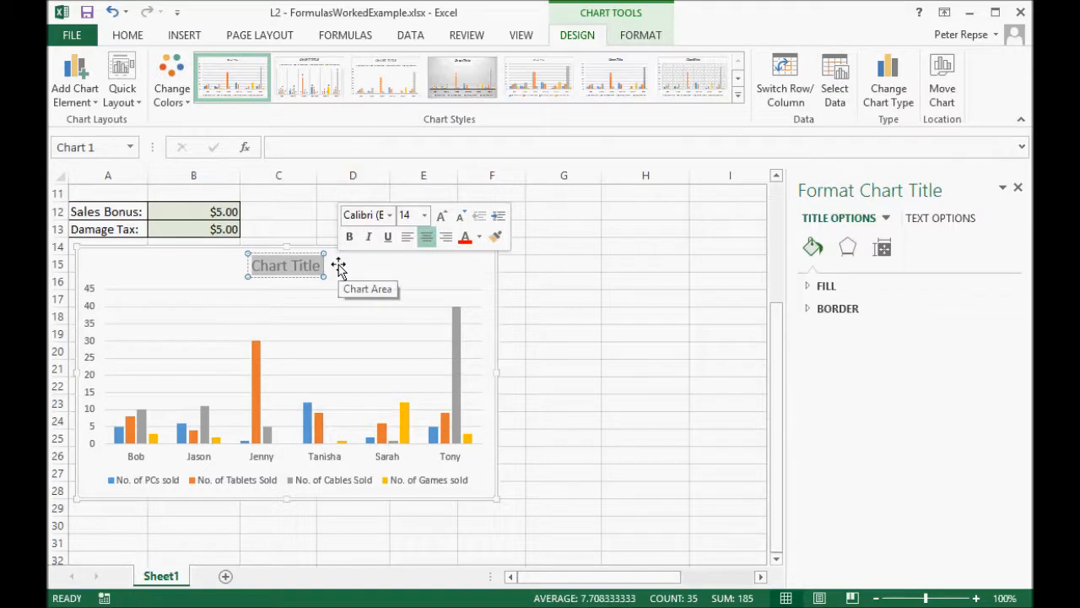
type("Employees")
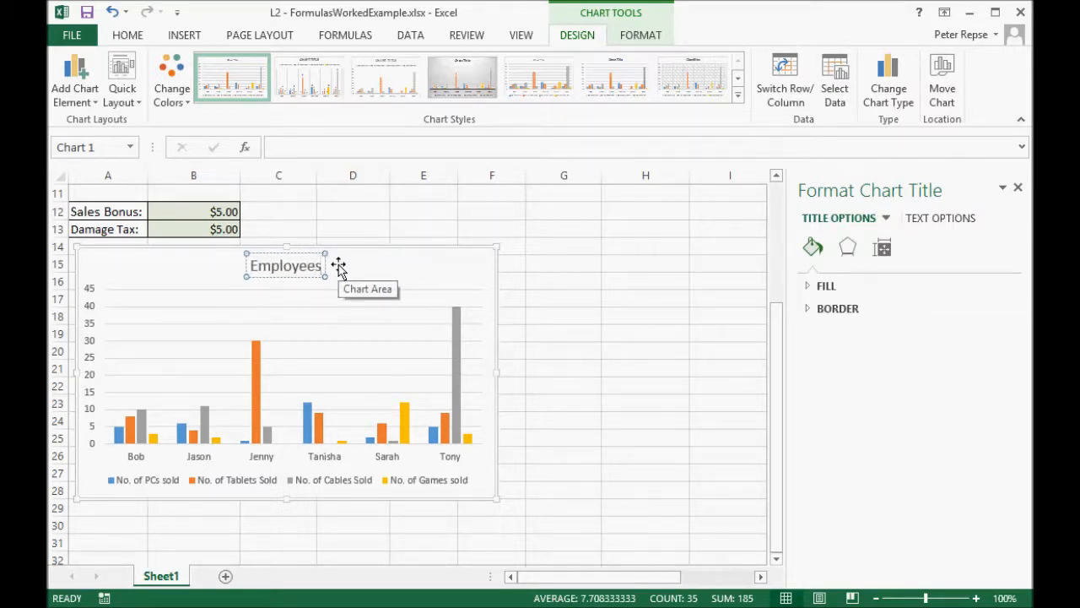
type(" Sales (items)")
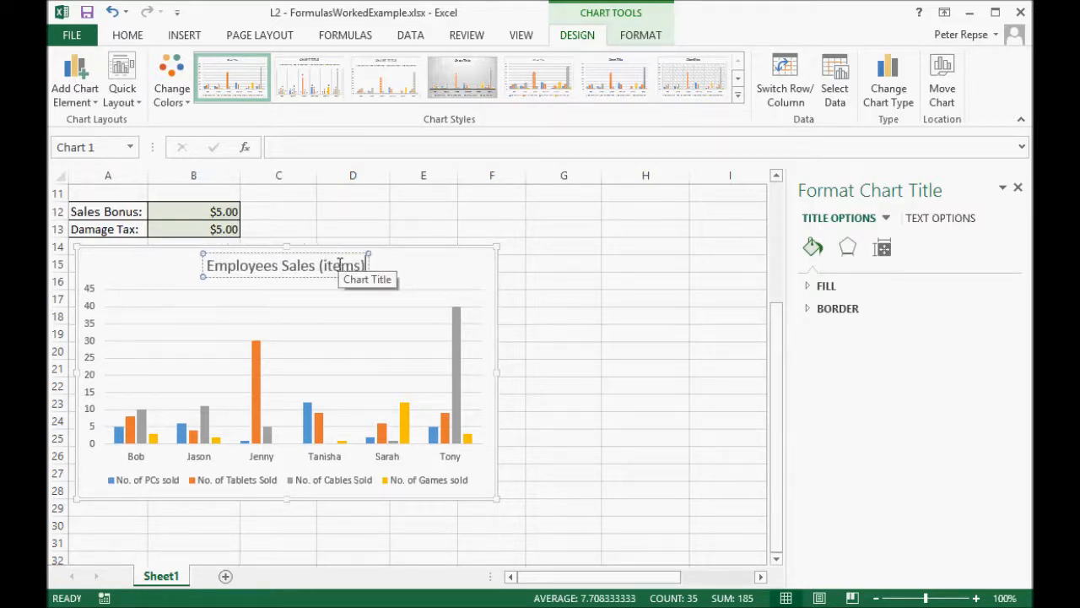
key("Delete")
type("I")
left_click(537, 321)
left_click(453, 263)
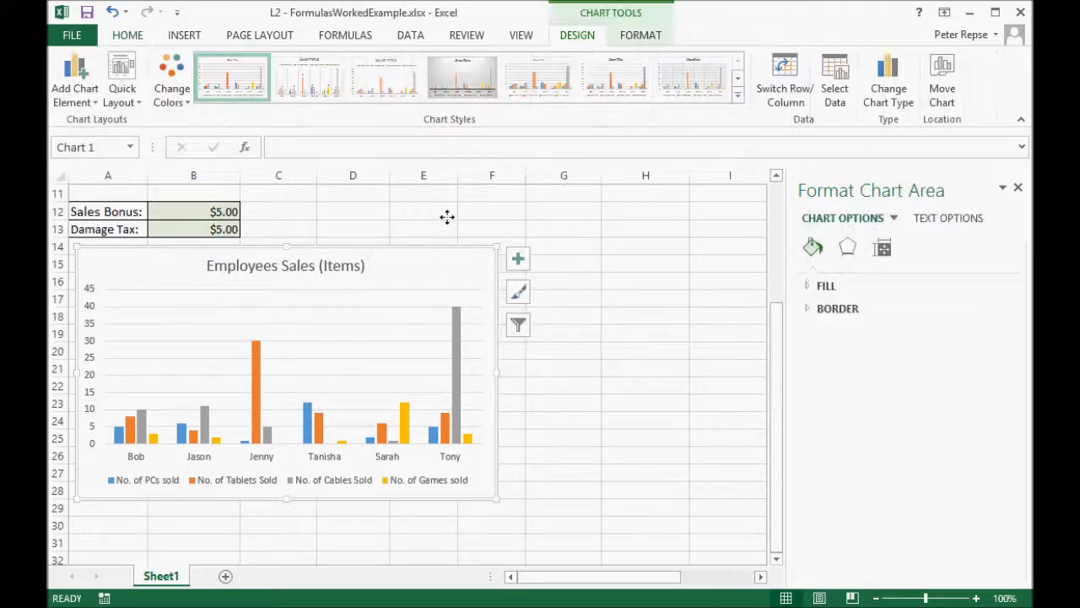
Step: Set the chart's colours to the first Colorful palette and apply the dark chart style with outlined, glowing columns
left_click(171, 99)
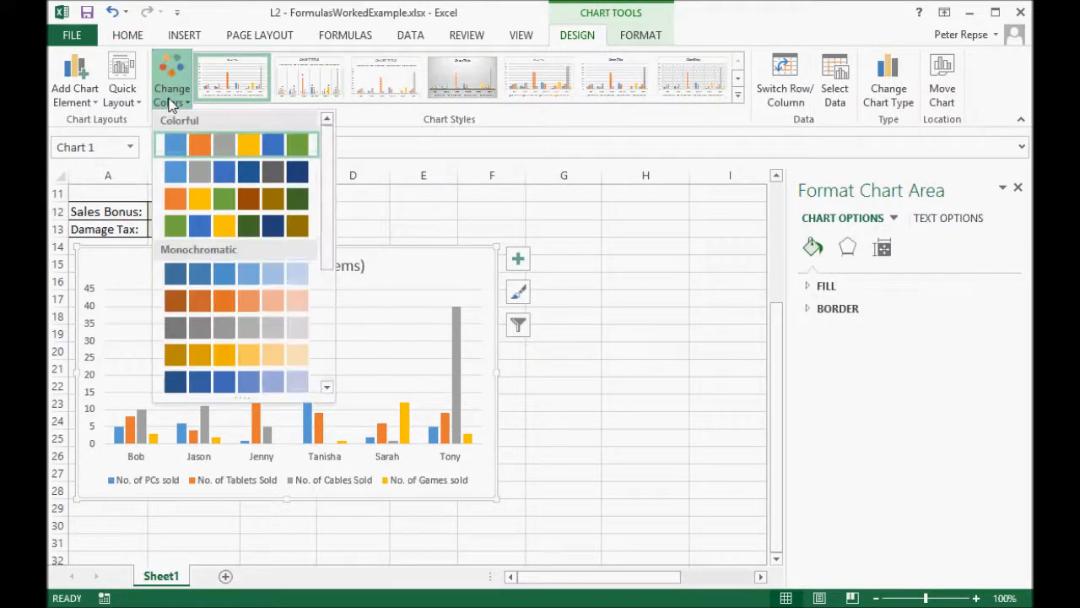
left_click(304, 150)
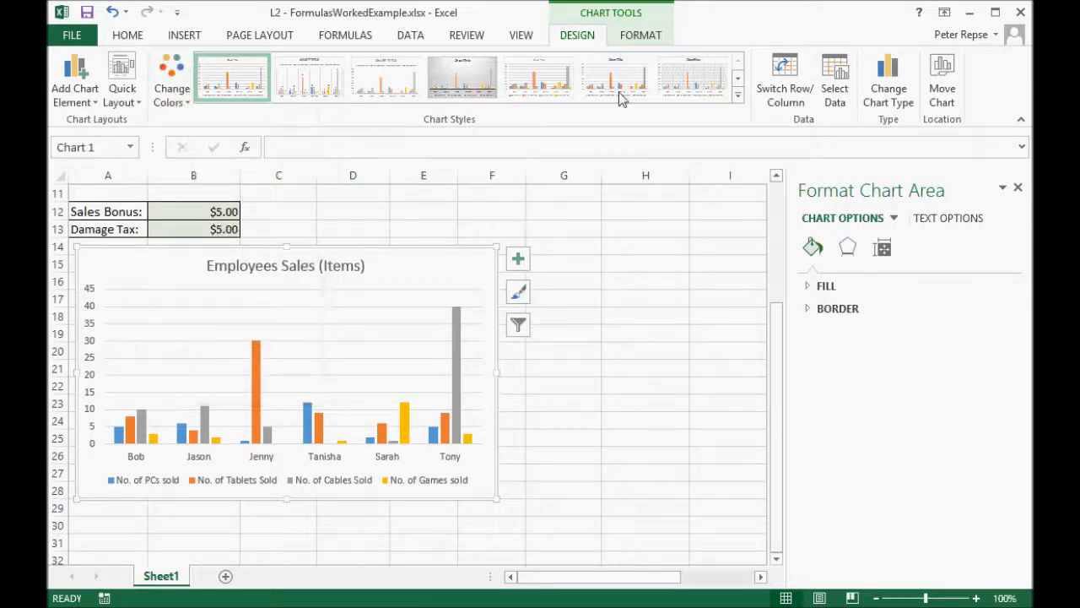
left_click(738, 80)
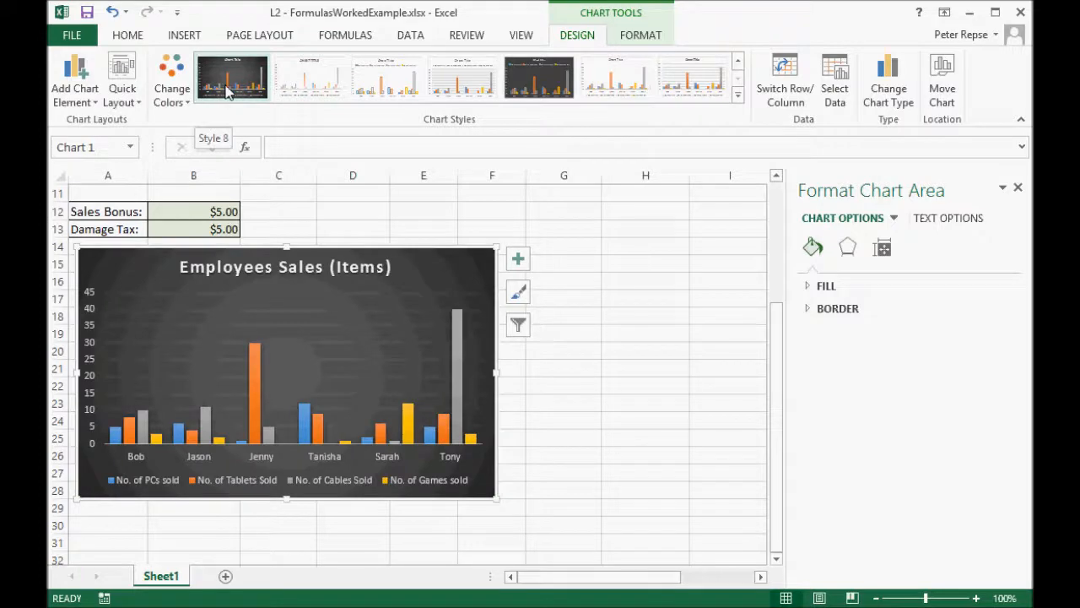
left_click(555, 81)
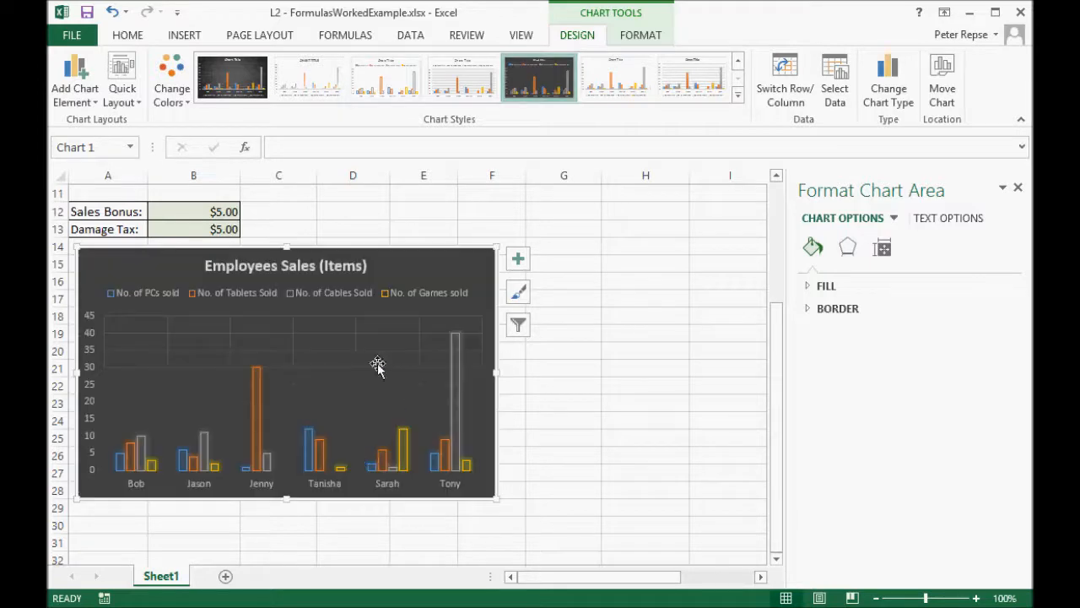
Step: Add axis titles to the Employees Sales (Items) chart
left_click(639, 436)
left_click(461, 270)
left_click(519, 265)
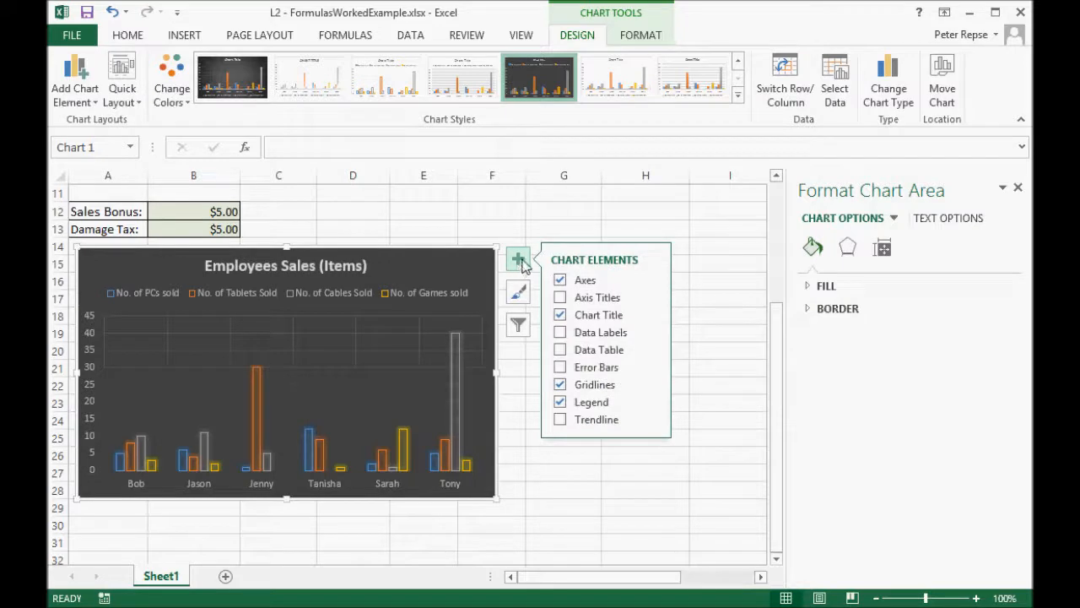
left_click(560, 299)
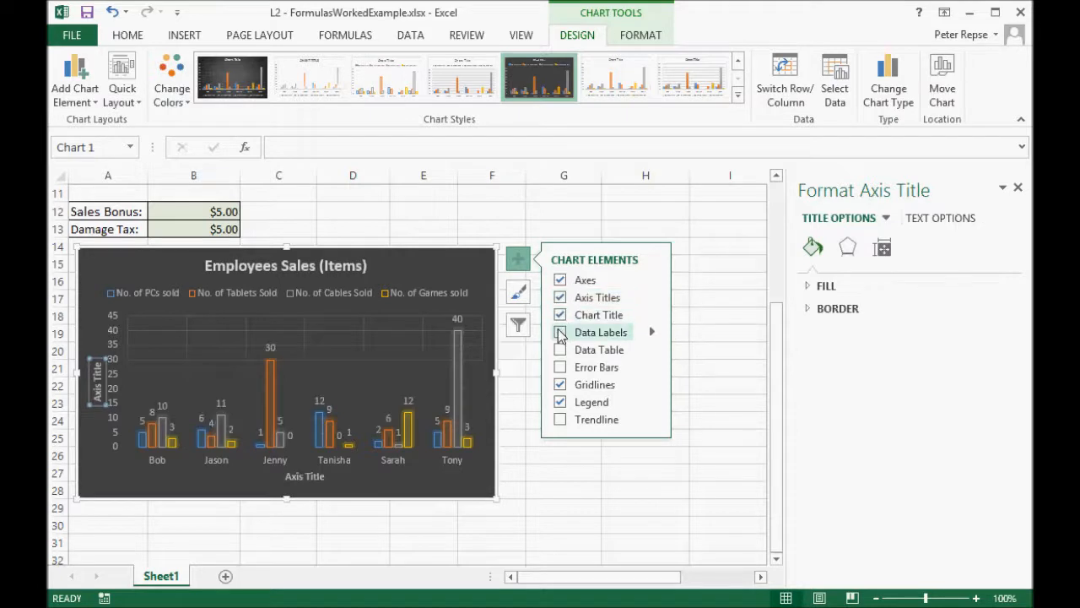
Step: Replace the horizontal axis title's placeholder text with "Employees"
left_click(306, 477)
double_click(314, 477)
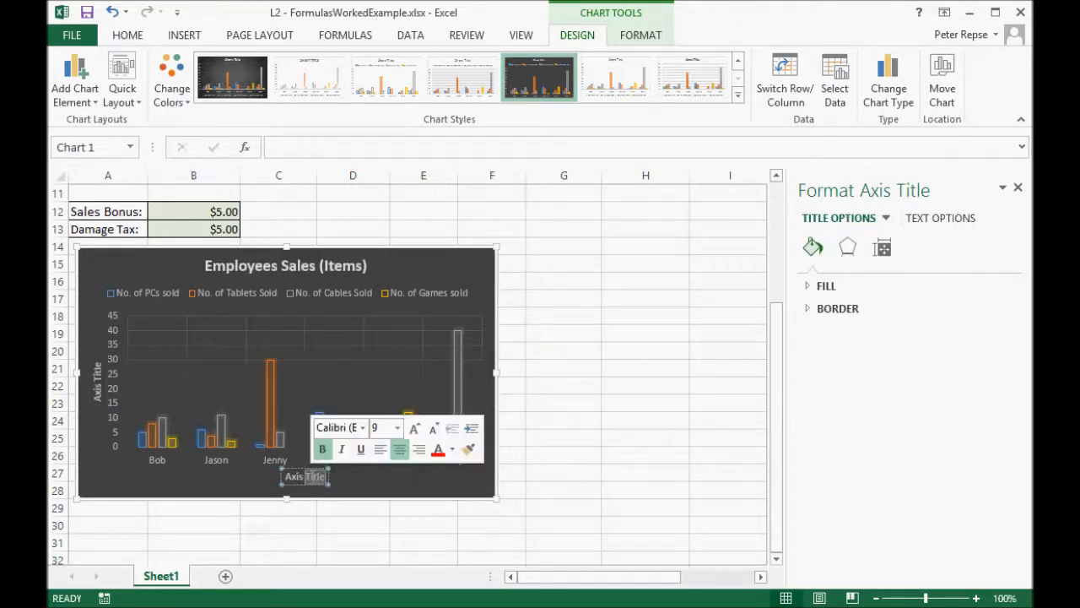
left_click(288, 477)
left_click_drag(288, 477, 325, 478)
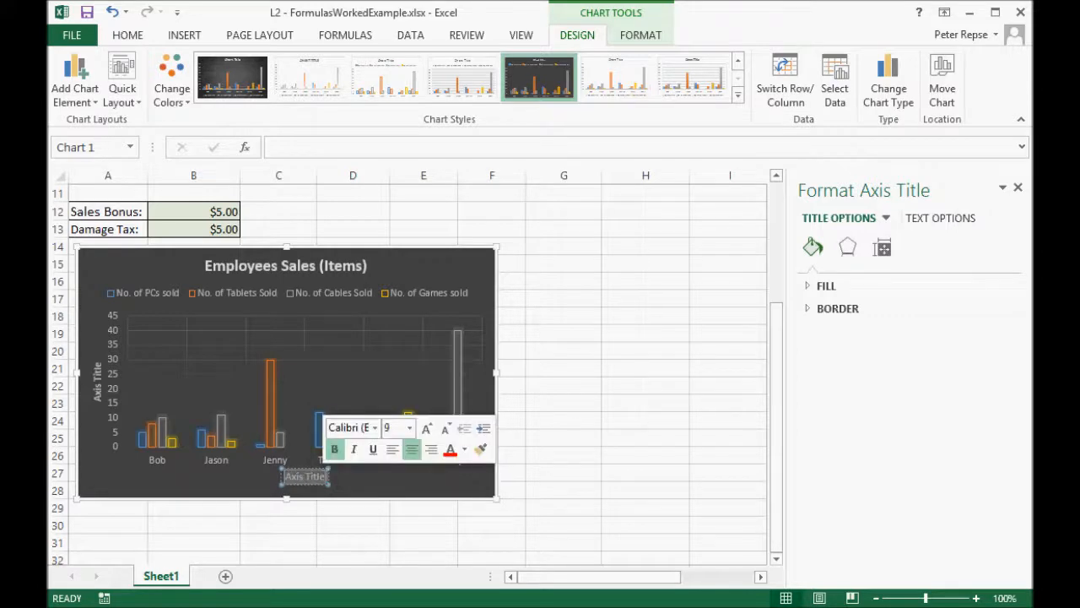
type("Employees")
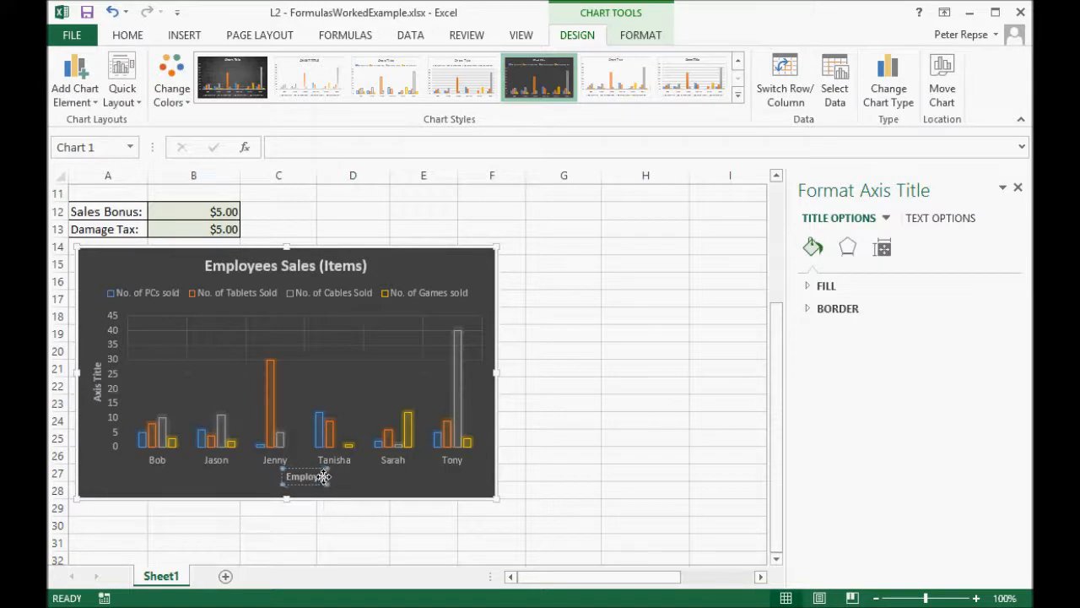
Step: Replace the vertical axis title's placeholder text with "No. of Sales"
left_click(97, 380)
triple_click(97, 377)
type("No.")
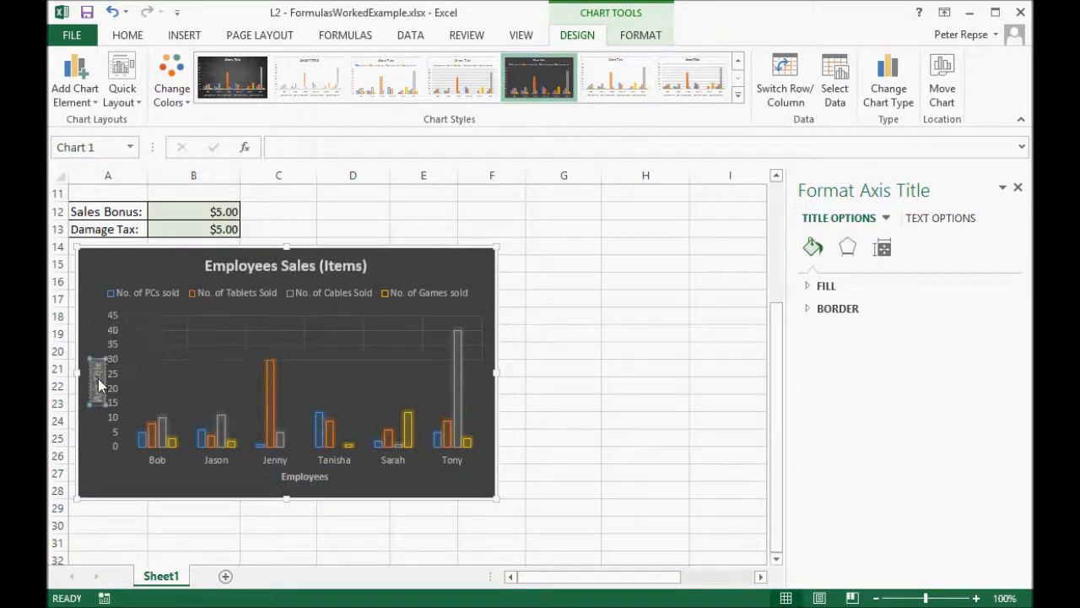
type(" of Sales")
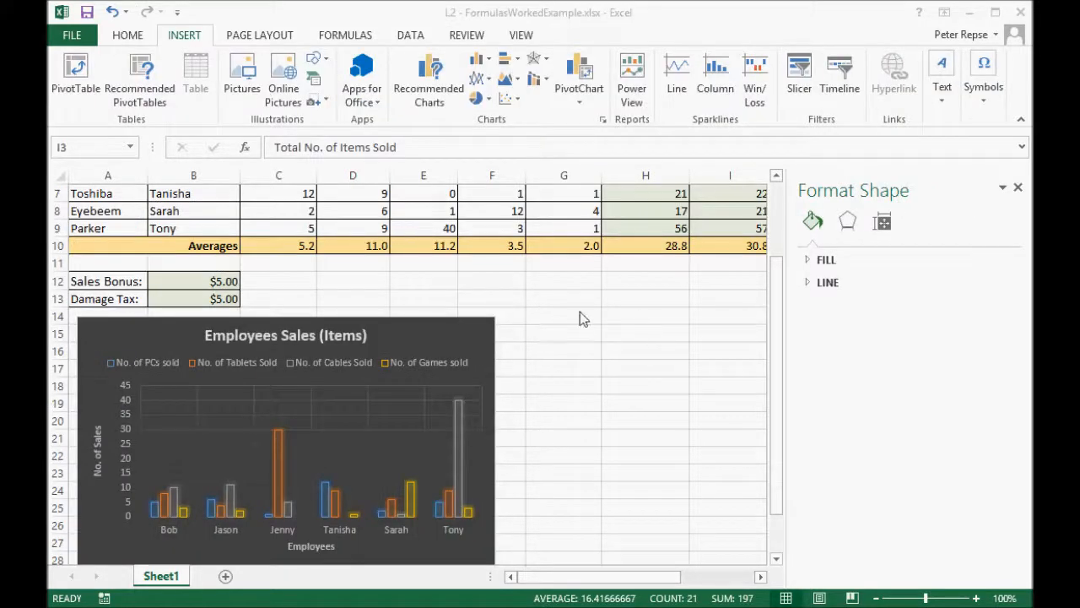
Step: Clear the current selection, and select the First Name cells B3:B9 together with the Total No. of Items Sold cells I3:I9
scroll(603, 354, "up", 2)
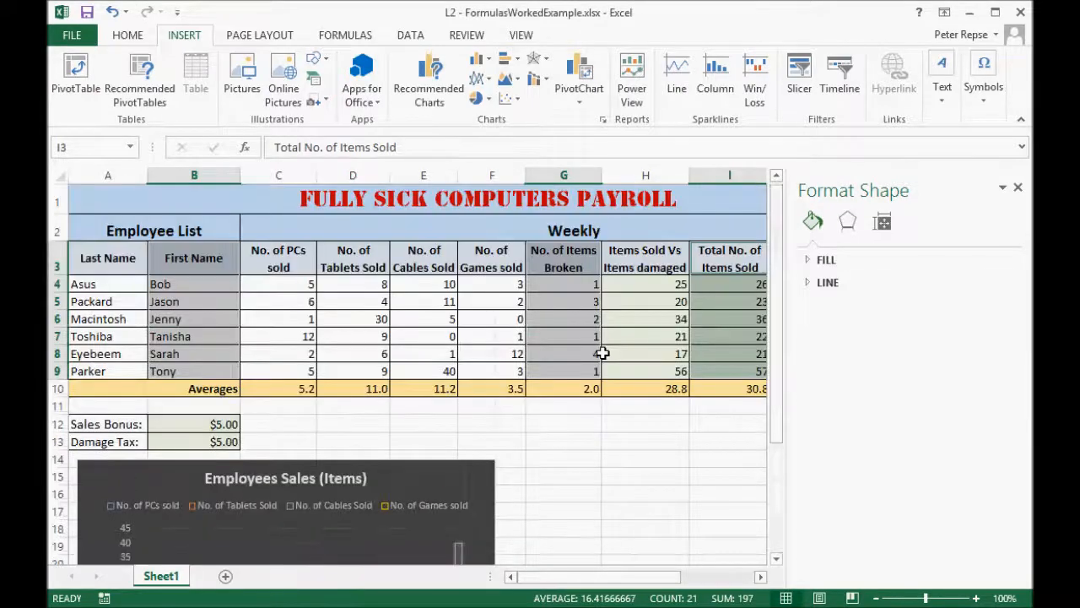
left_click(573, 418)
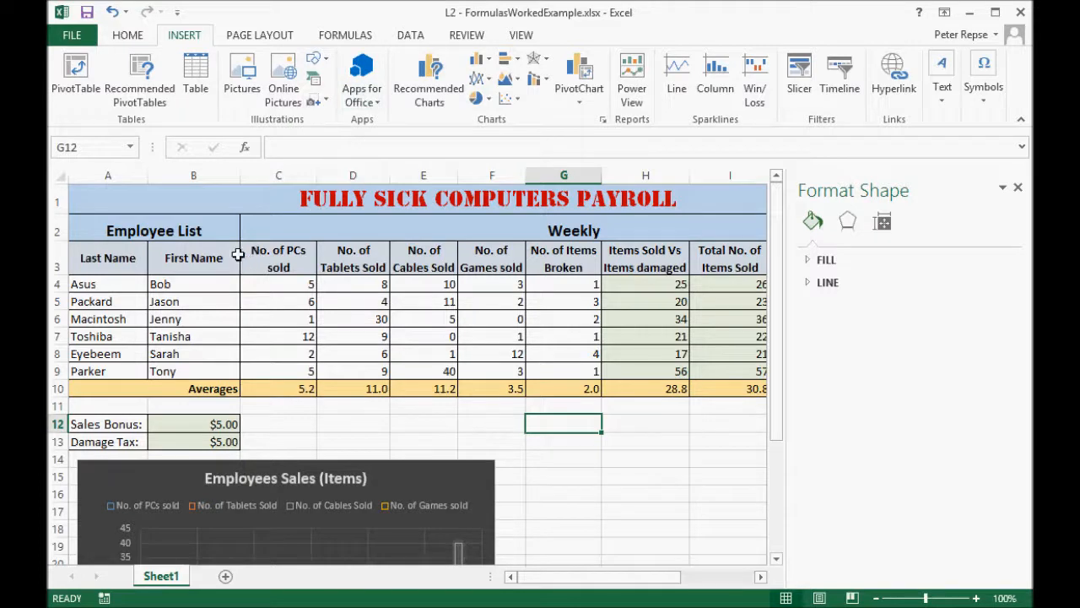
left_click_drag(218, 250, 200, 376)
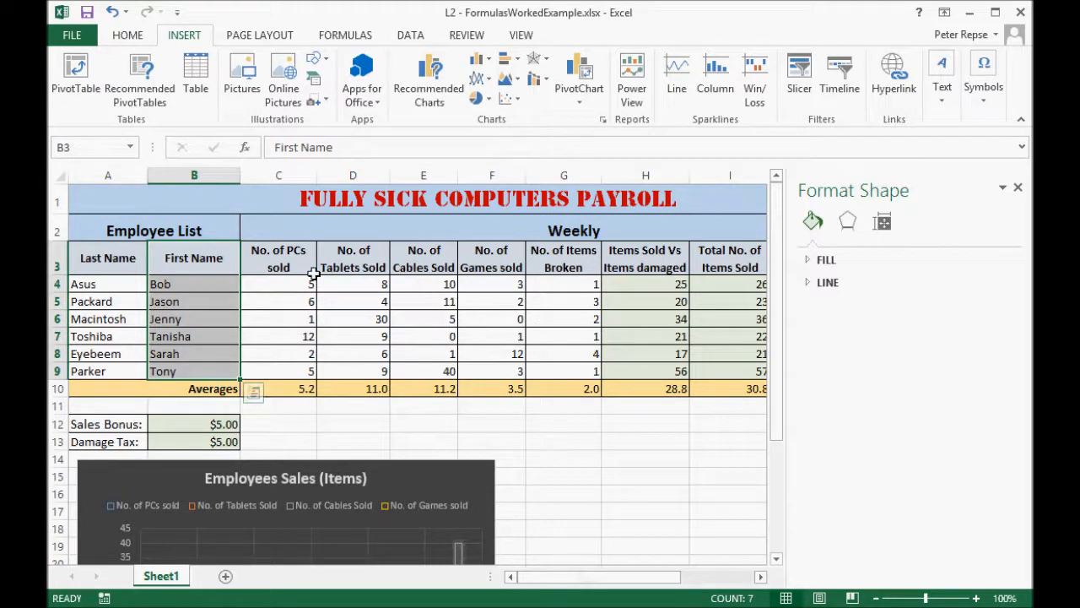
left_click_drag(563, 581, 569, 584)
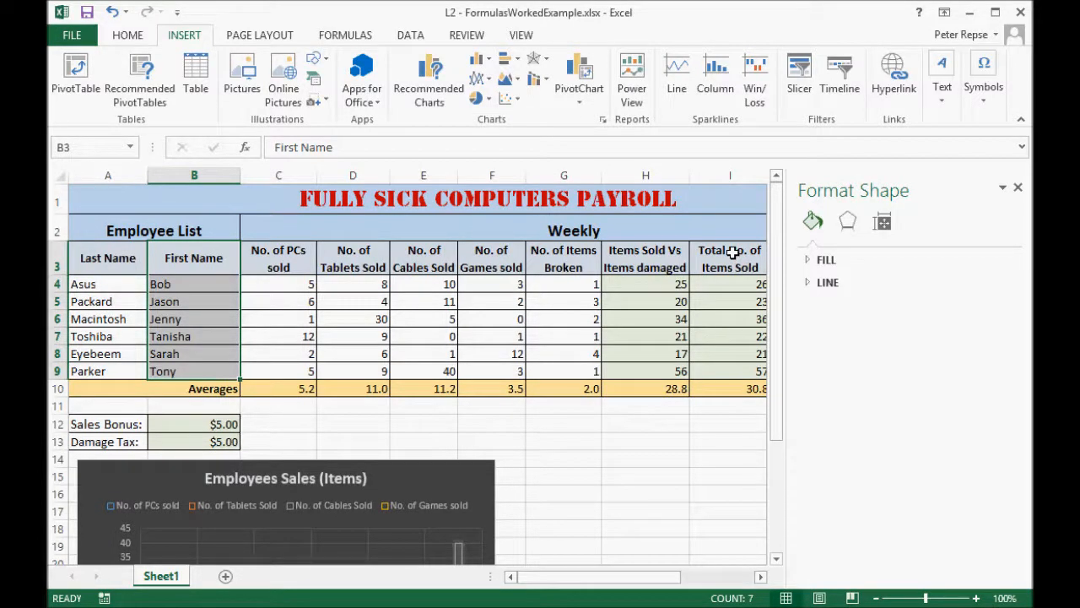
left_click_drag(733, 253, 739, 374)
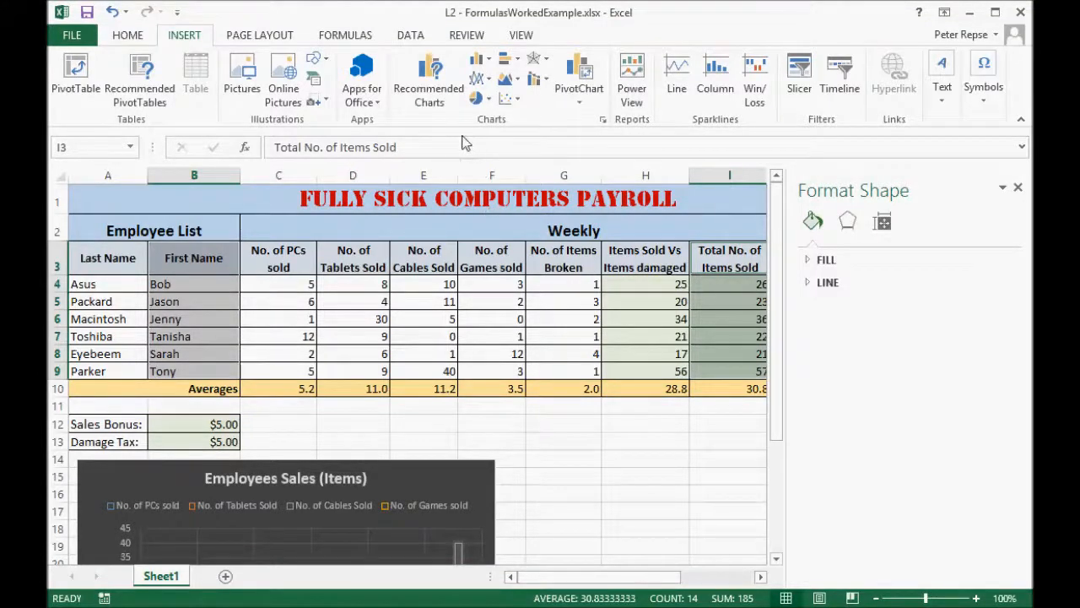
Step: Insert a 3-D pie chart from the selected data and apply the grey gradient chart style with dark percentage labels
left_click(489, 100)
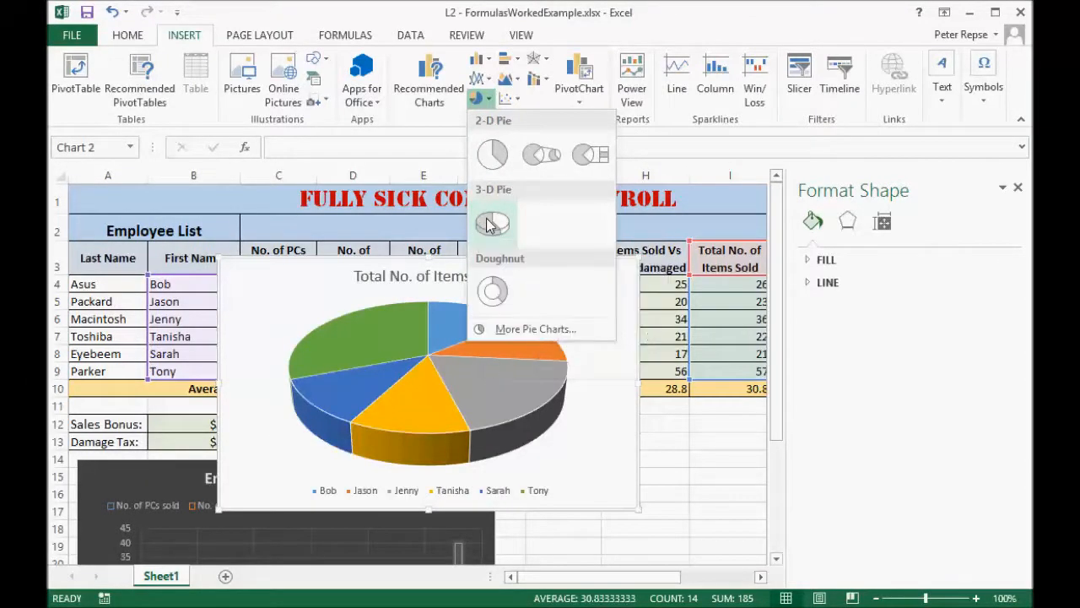
left_click(491, 223)
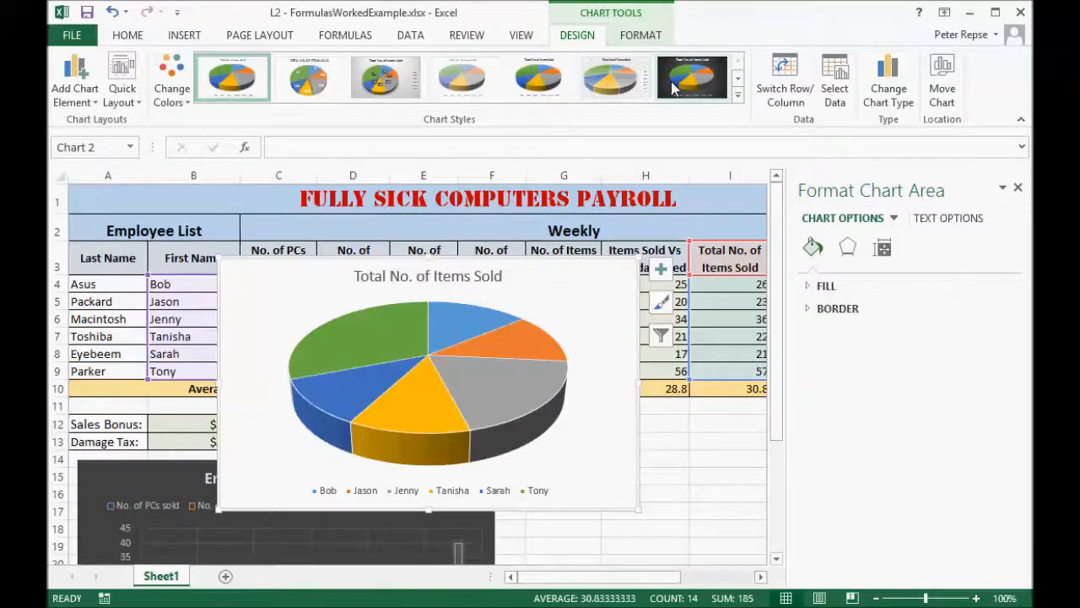
left_click(376, 81)
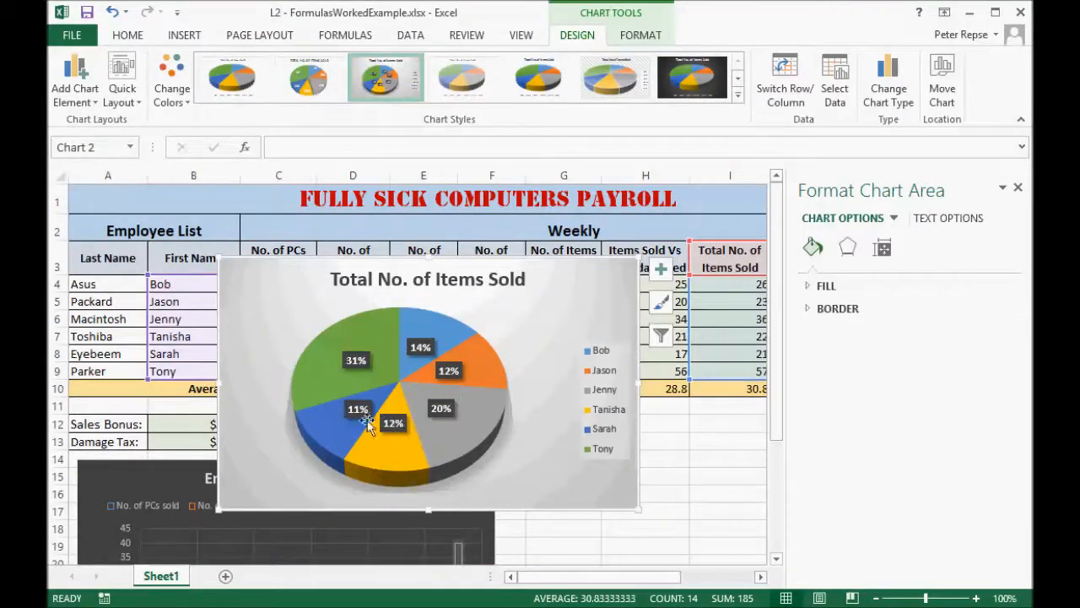
Step: Move the pie chart below the payroll table, beside the Employees Sales (Items) column chart and aligned with its upper edge
left_click(707, 456)
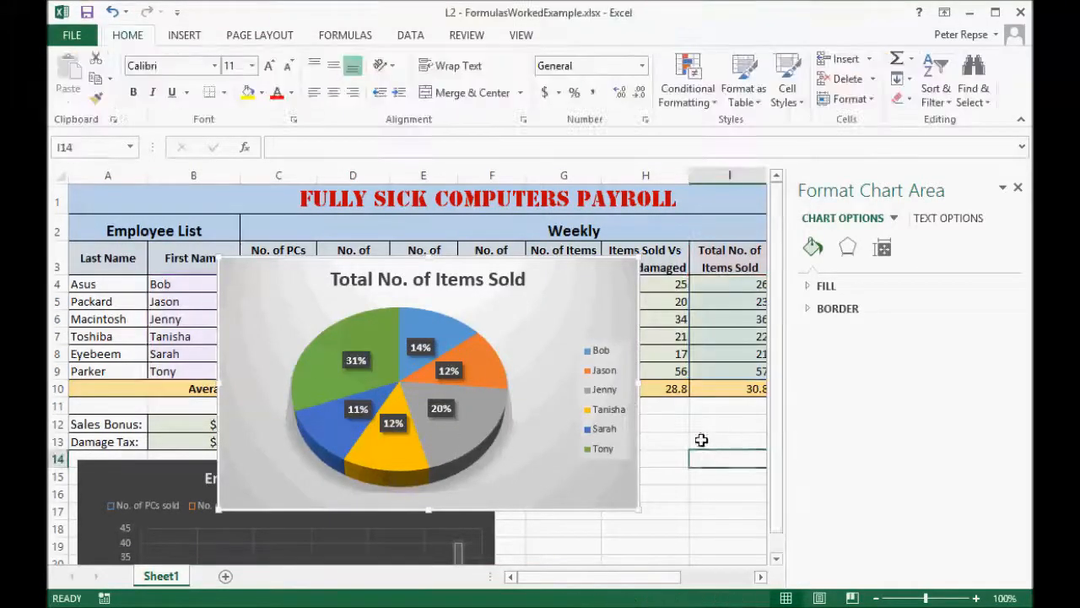
scroll(703, 422, "down", 3)
left_click_drag(608, 292, 723, 492)
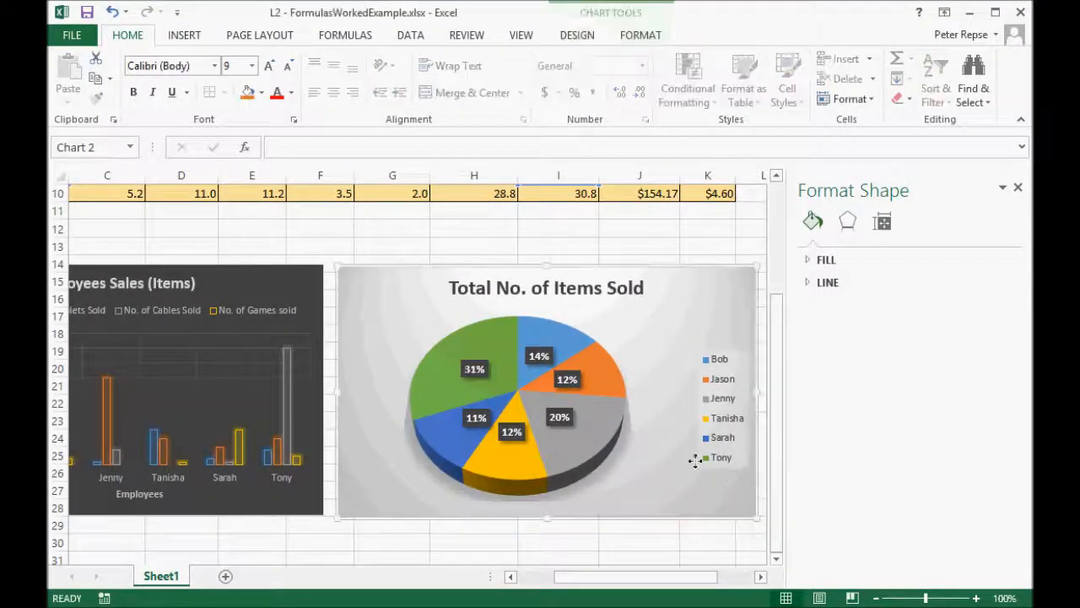
left_click(617, 287)
triple_click(617, 288)
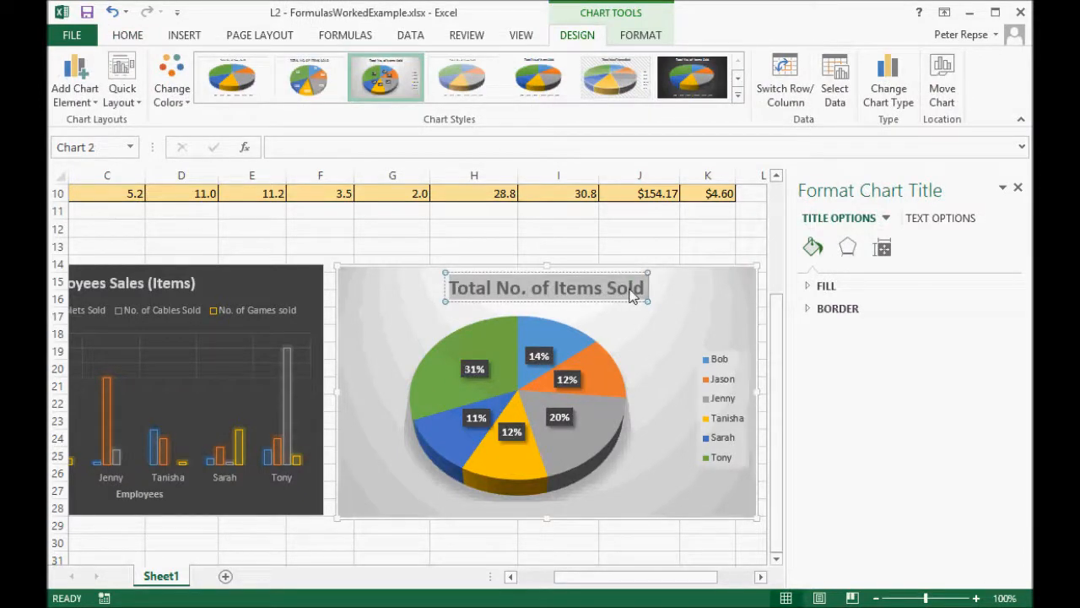
left_click(694, 251)
left_click(703, 297)
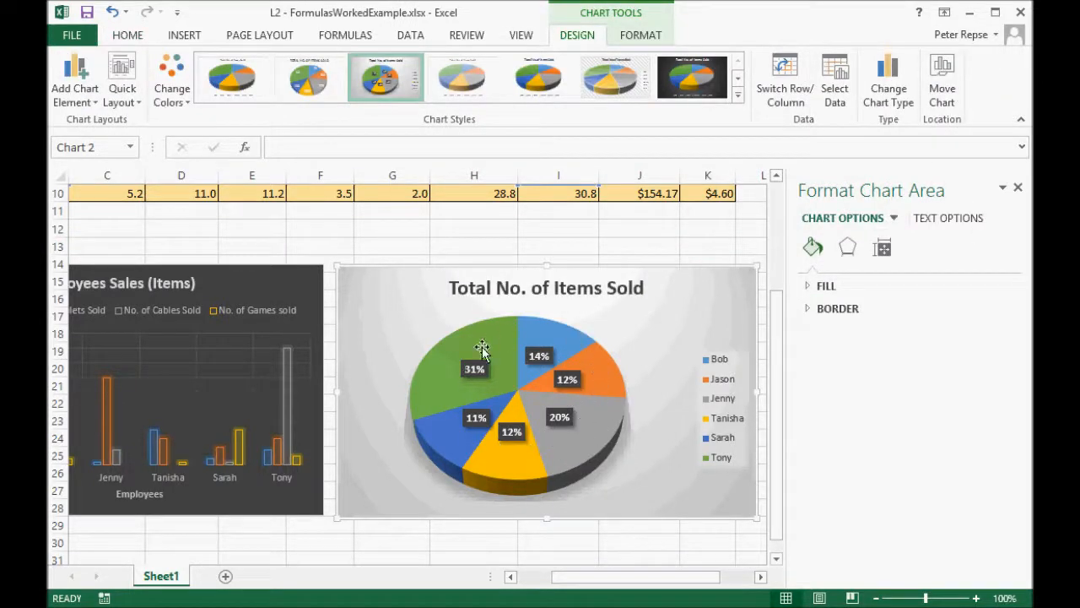
Step: Review the payroll table and the column and pie charts placed beneath it
left_click_drag(687, 578, 704, 572)
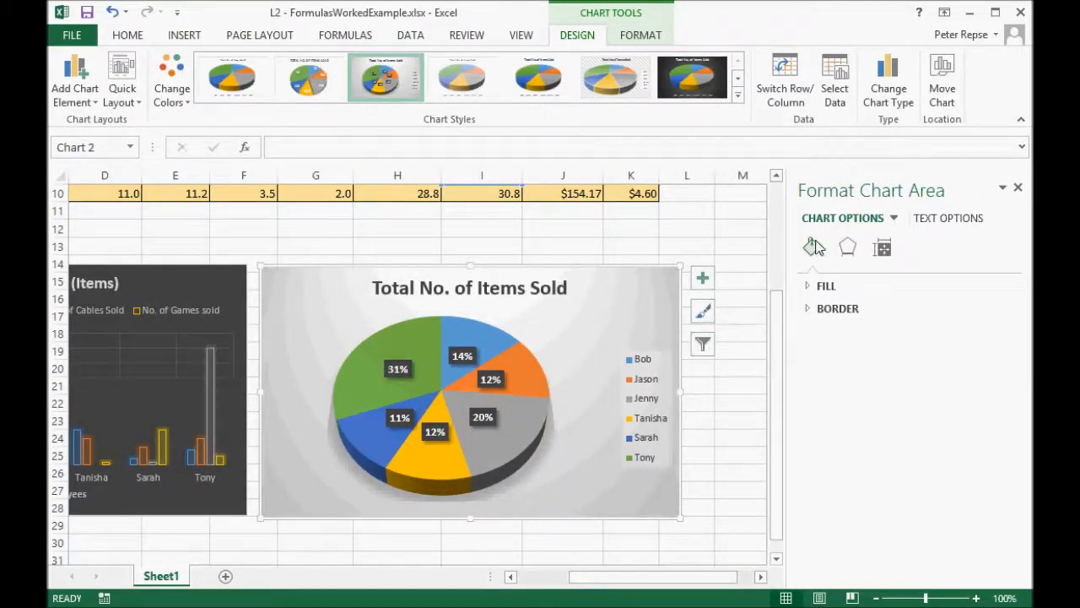
left_click(571, 240)
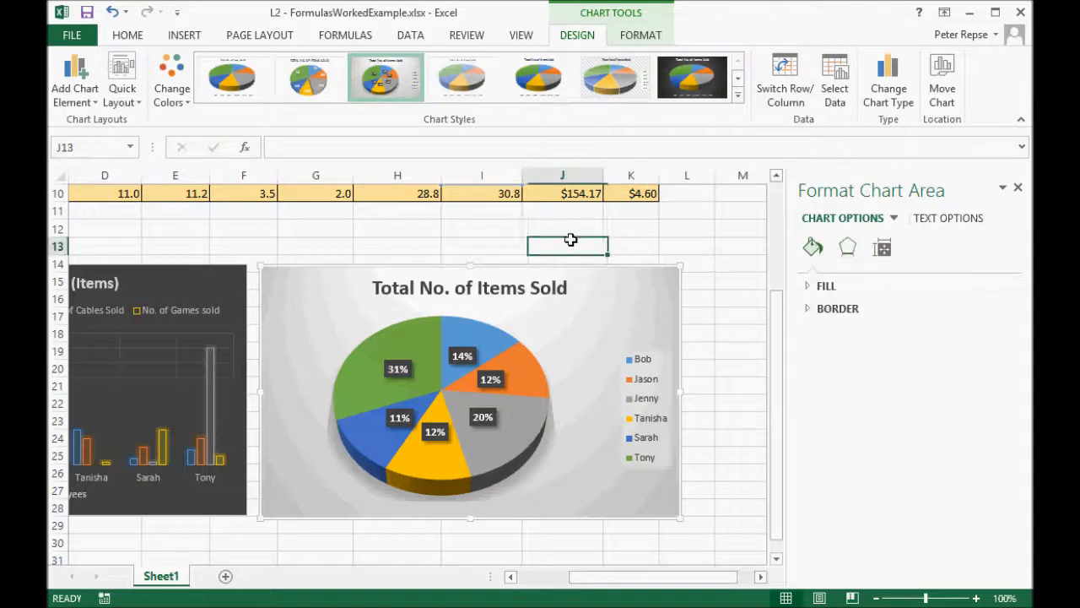
left_click_drag(577, 580, 531, 579)
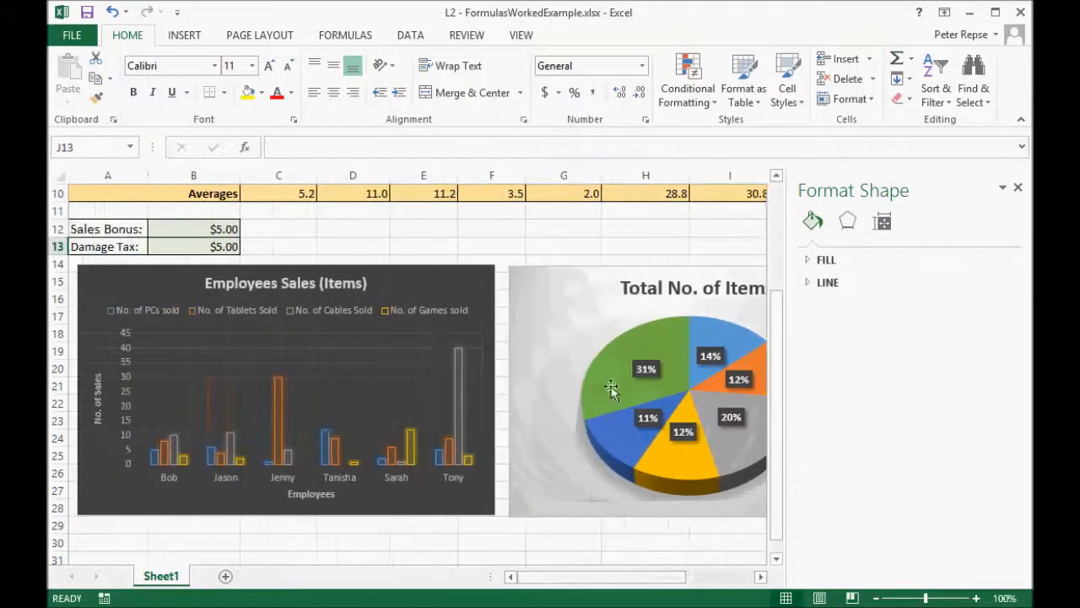
left_click(541, 216)
scroll(470, 244, "up", 3)
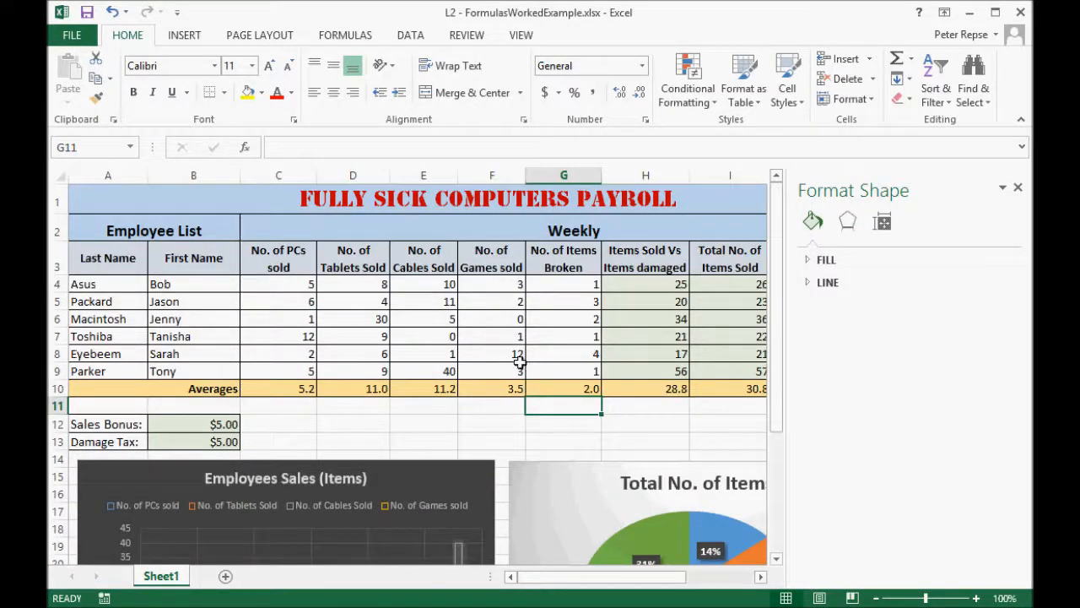
scroll(379, 272, "down", 1)
scroll(313, 261, "up", 1)
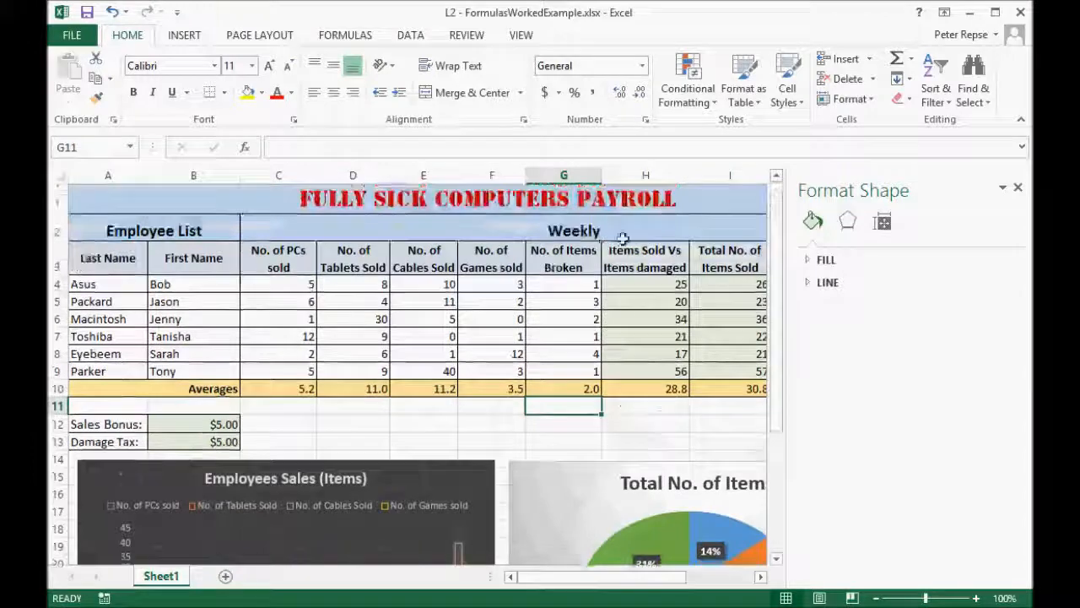
scroll(627, 323, "down", 1)
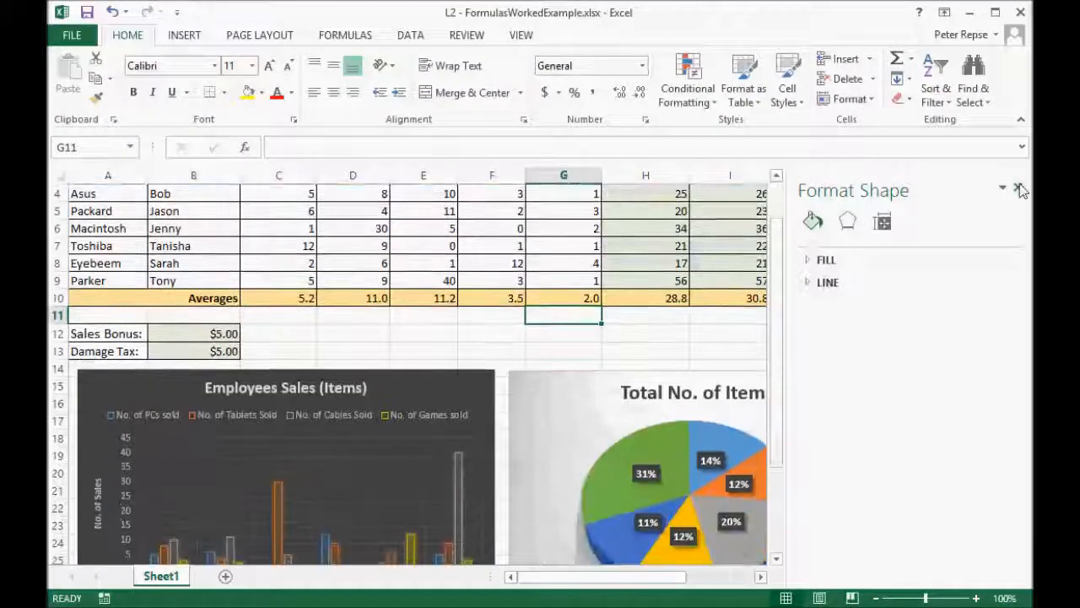
Step: Close the Format Shape pane and check the full worksheet with both charts and the payroll table
left_click(1020, 190)
scroll(793, 282, "down", 2)
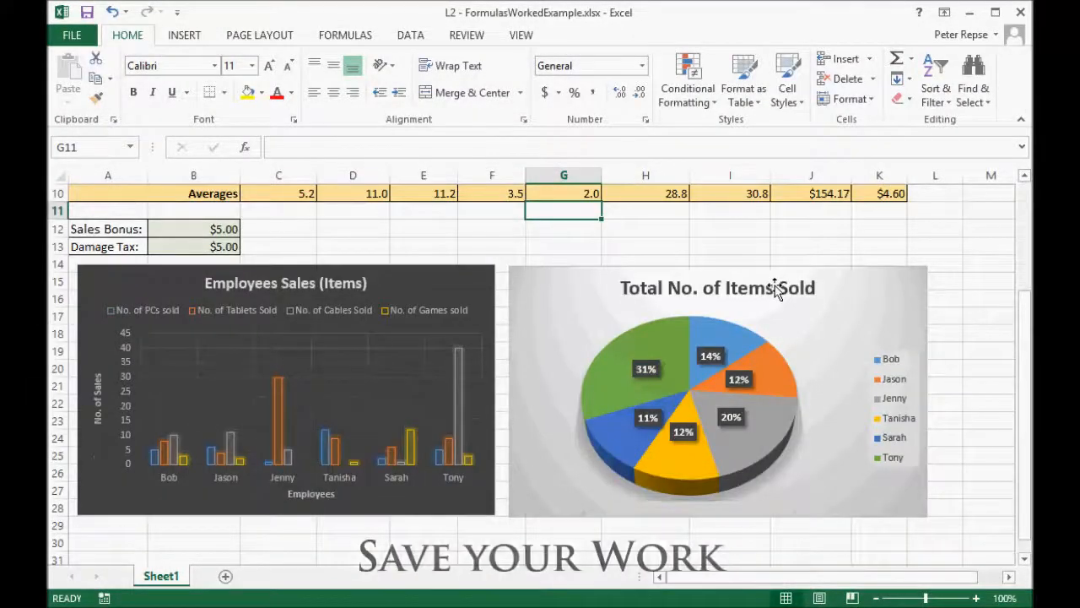
scroll(456, 338, "up", 3)
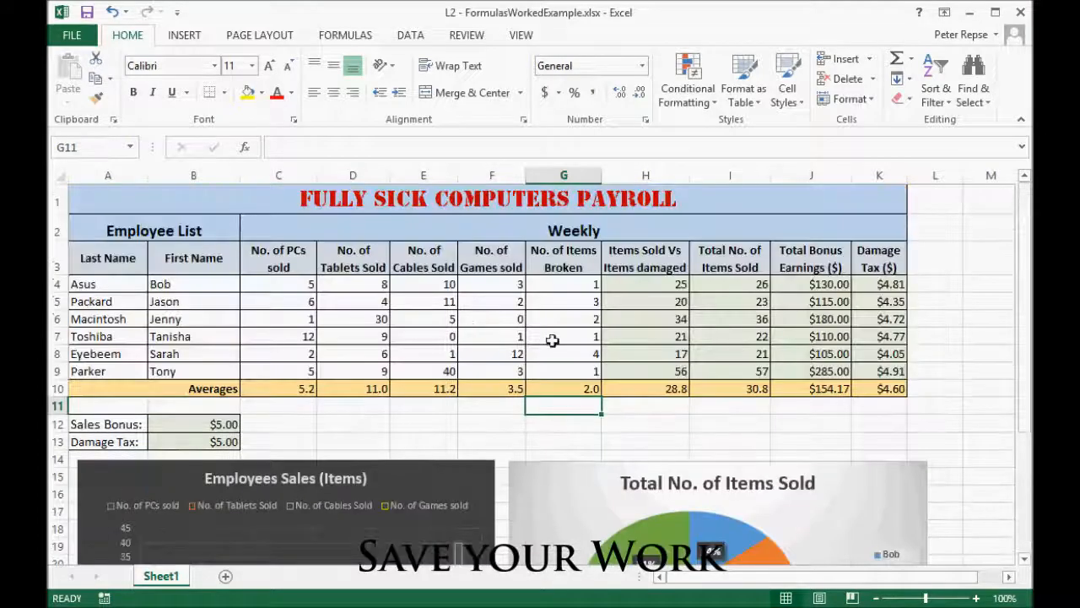